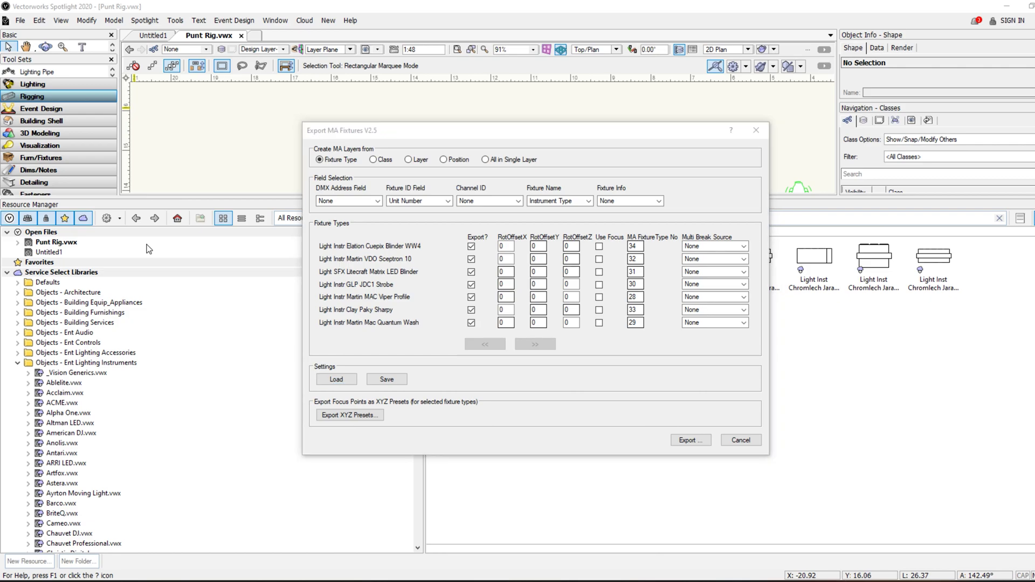
- Switch from the Export MA Fixtures V2.5 dialog to the ACT Lighting import article in Chrome
key(alt+Tab)
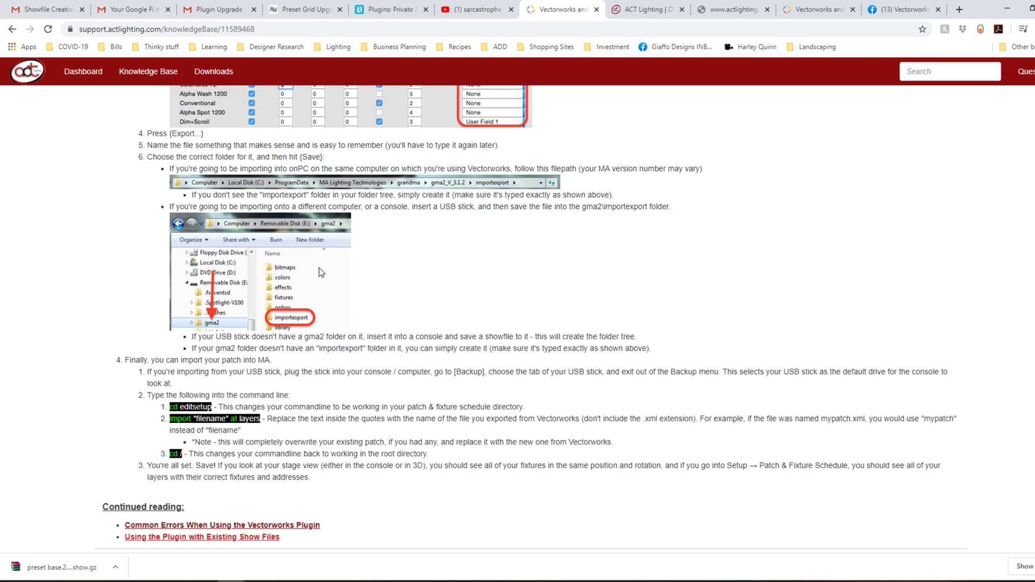
- Review the article's cd editsetup/import steps and patch-overwrite note, then return to the exported XML
drag(156, 411, 308, 423)
click(307, 422)
drag(193, 442, 632, 446)
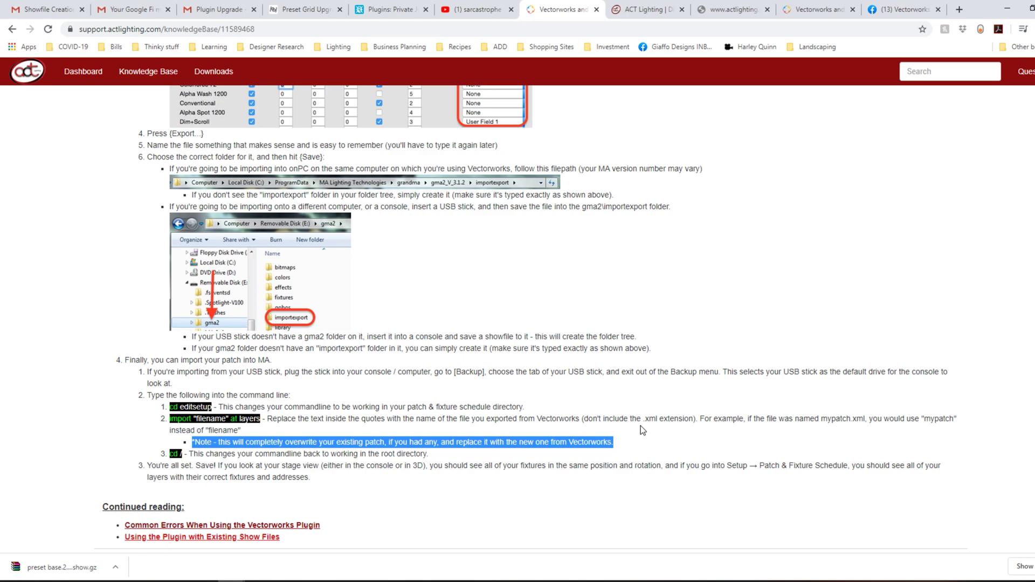
click(402, 406)
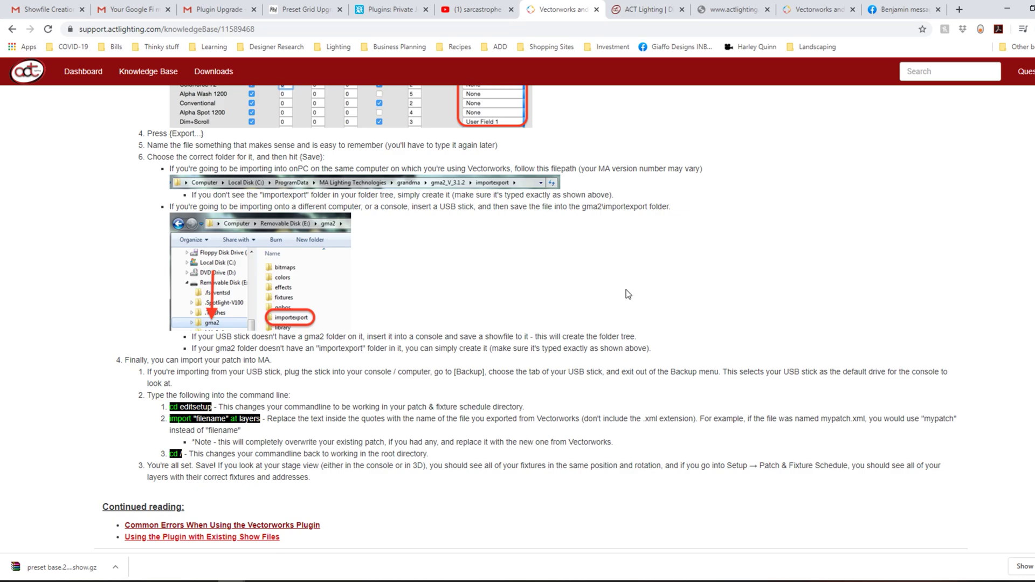
scroll(632, 282, up, 8)
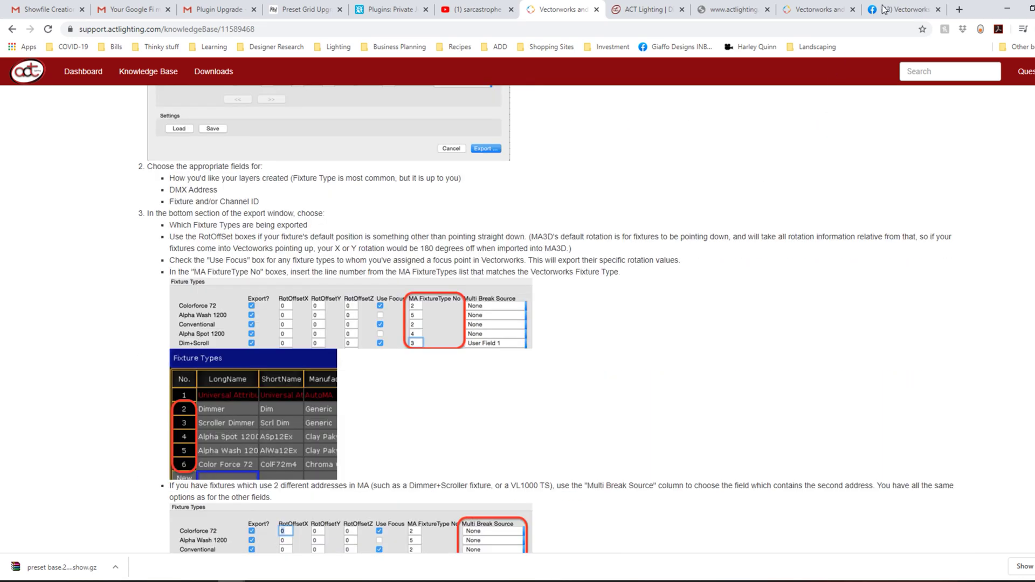
click(1007, 8)
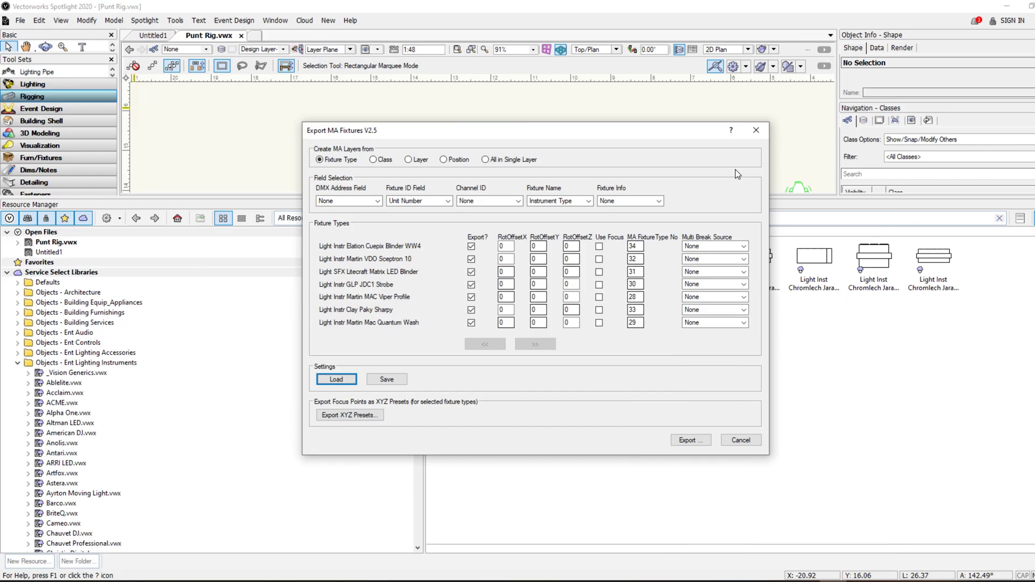
key(alt+Tab)
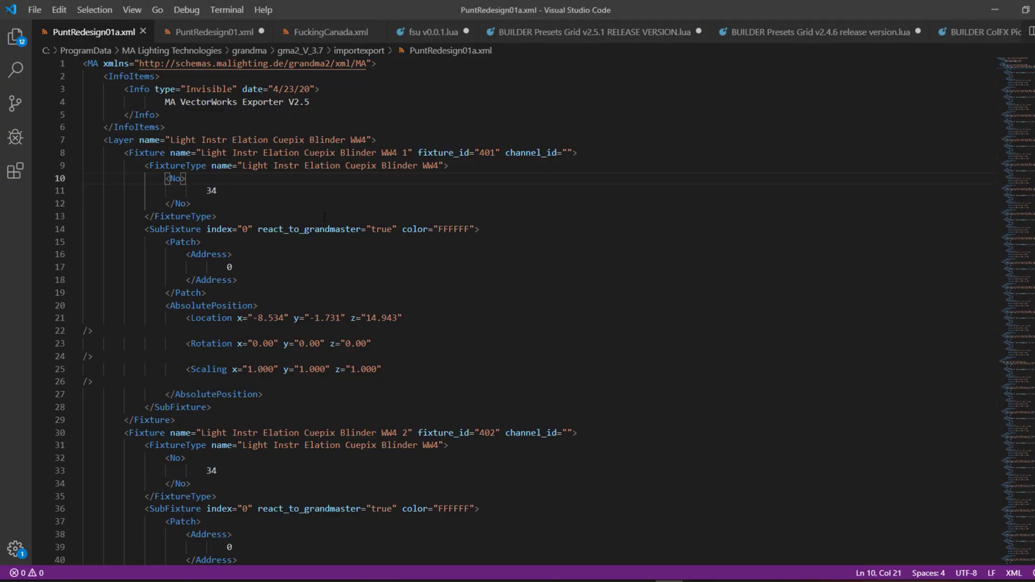
- In FuckingCanada.xml, select the layer1 Layer block (lines 7–13) and the MA VectorWorks Exporter V2.5 text
click(332, 33)
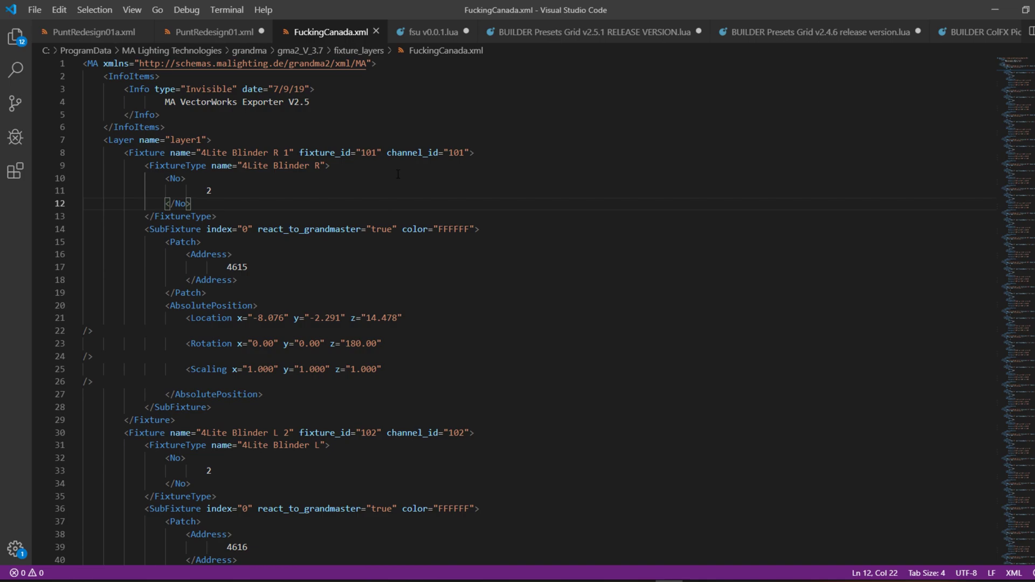
click(222, 138)
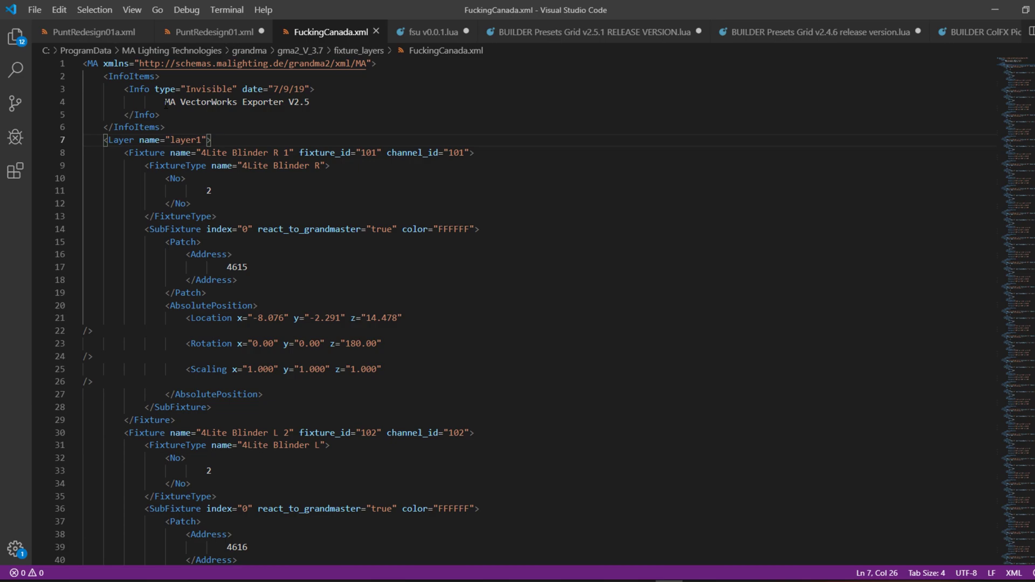
drag(114, 140, 369, 212)
click(369, 212)
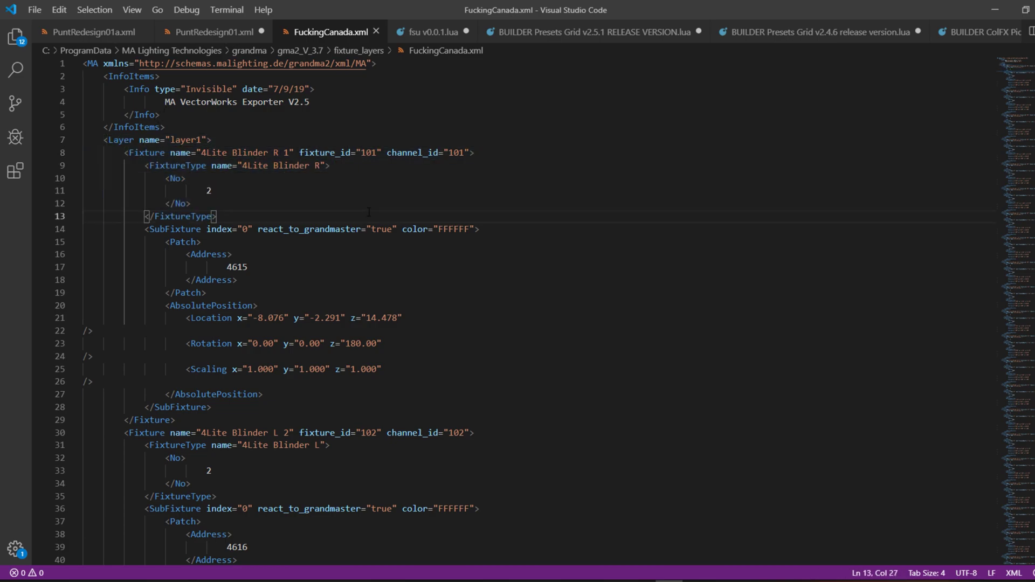
drag(144, 102, 318, 102)
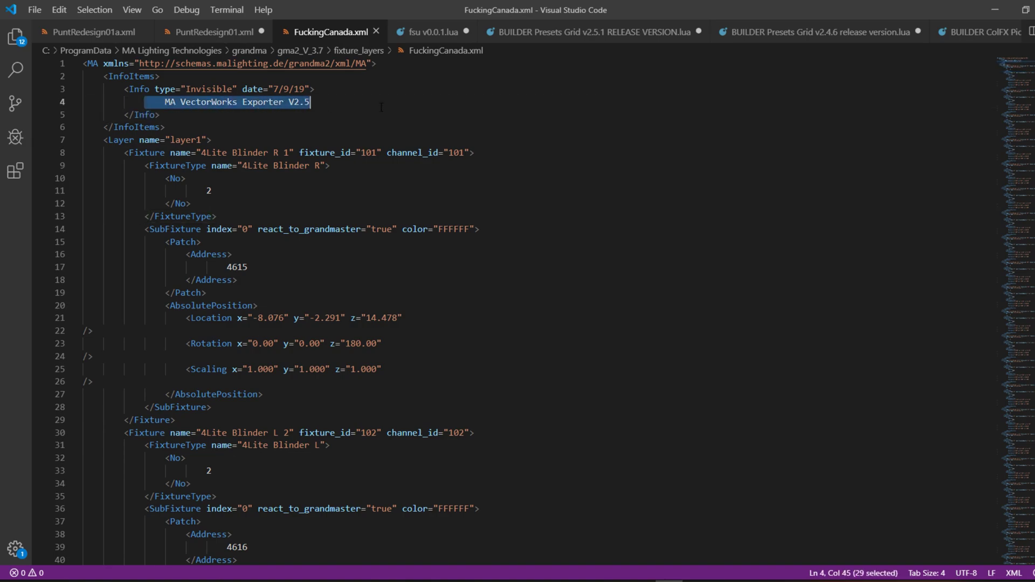
- In PuntRedesign01.xml, select the <Layers> wrapper on line 7 and the first Layer block (lines 8–16)
click(145, 139)
click(216, 33)
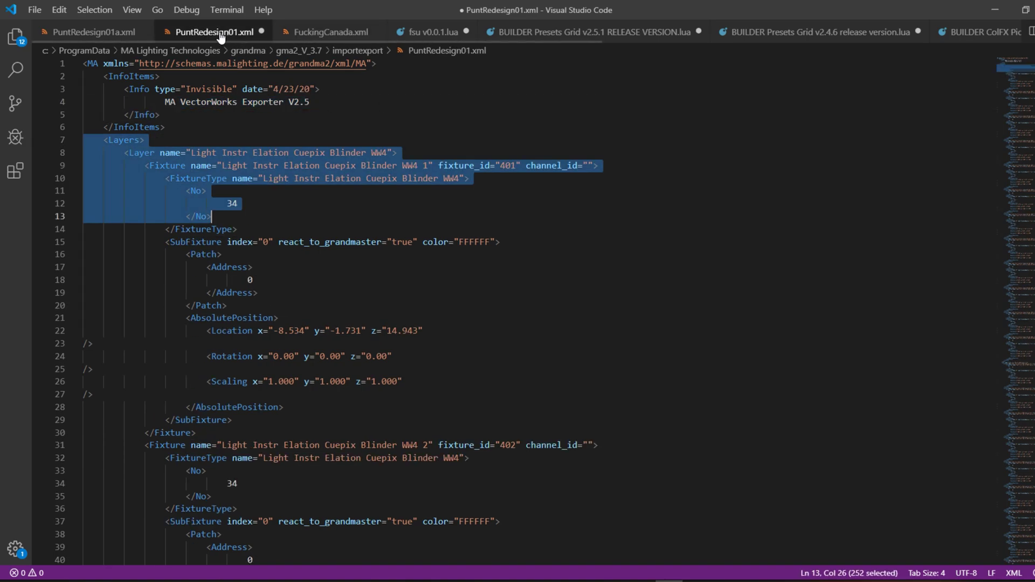
click(279, 167)
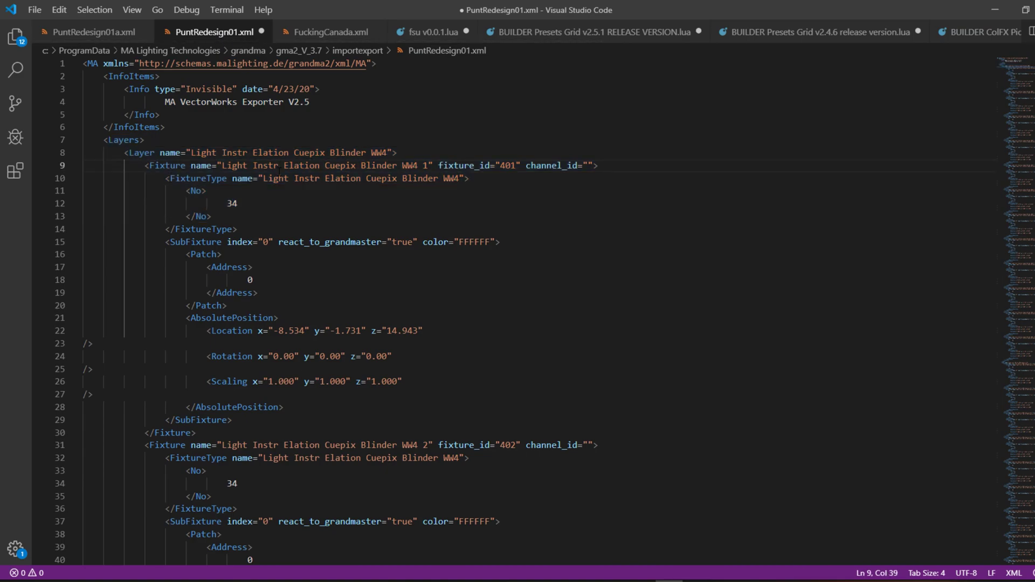
click(320, 34)
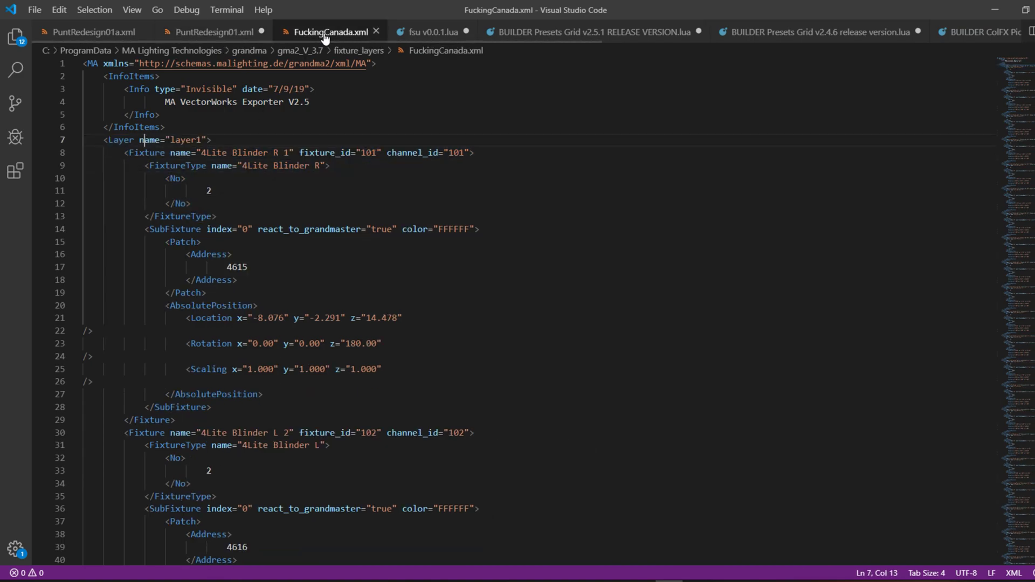
click(231, 34)
drag(104, 140, 177, 137)
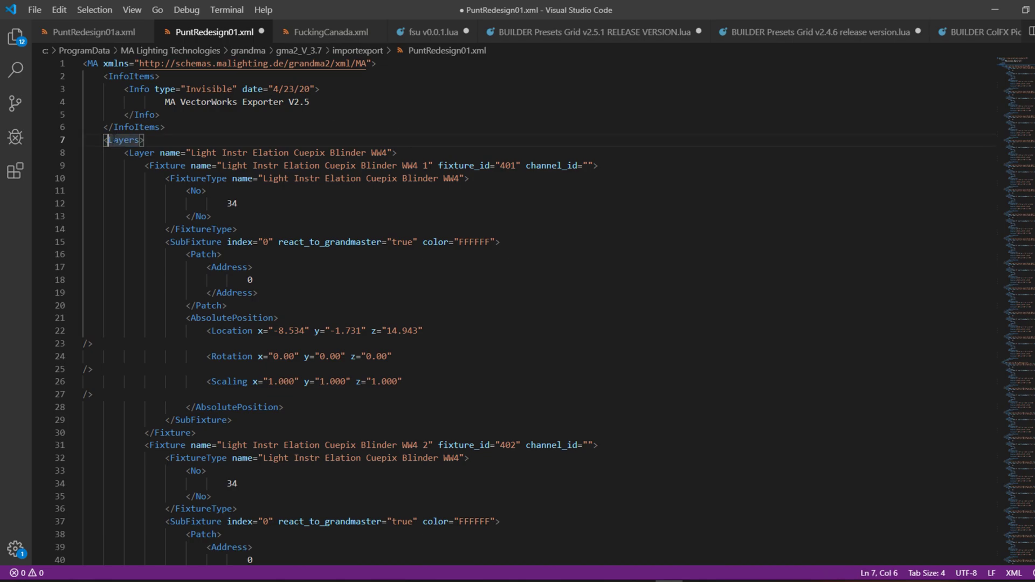
drag(129, 152, 186, 254)
click(165, 191)
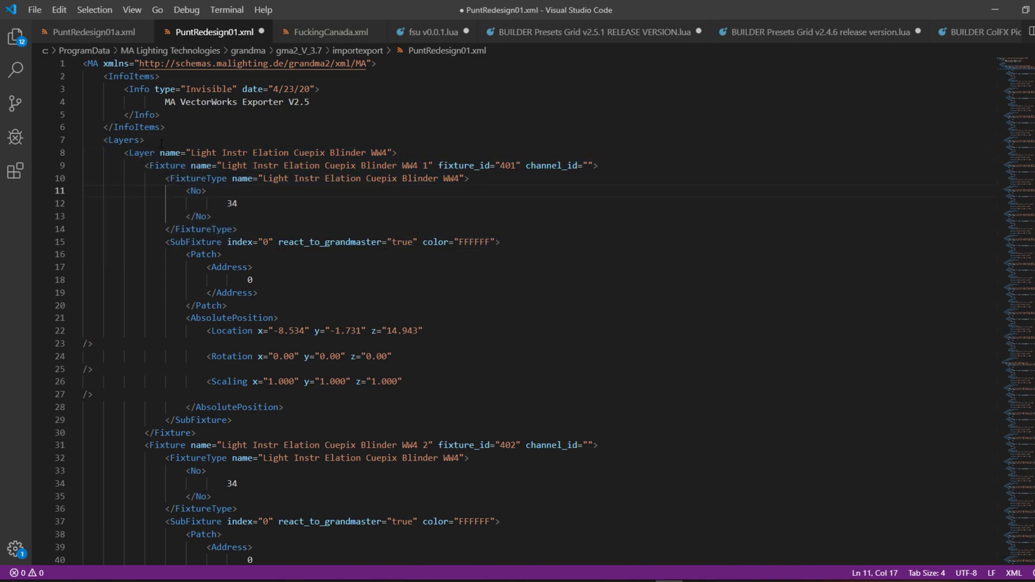
double_click(110, 140)
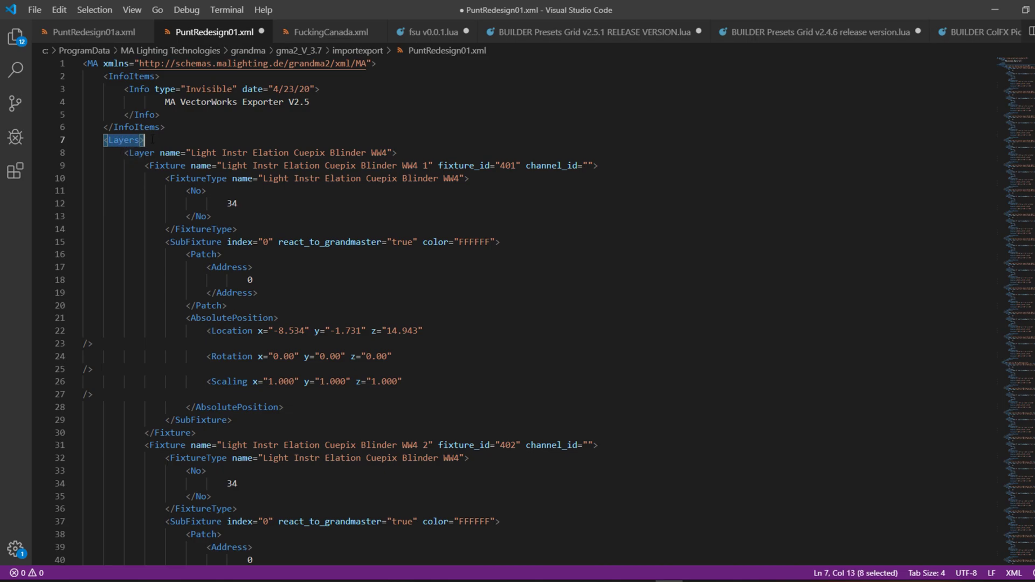
- In the older FuckingCanada.xml, select the layer1 Layer tag on line 7 for comparison
click(326, 34)
drag(102, 140, 212, 140)
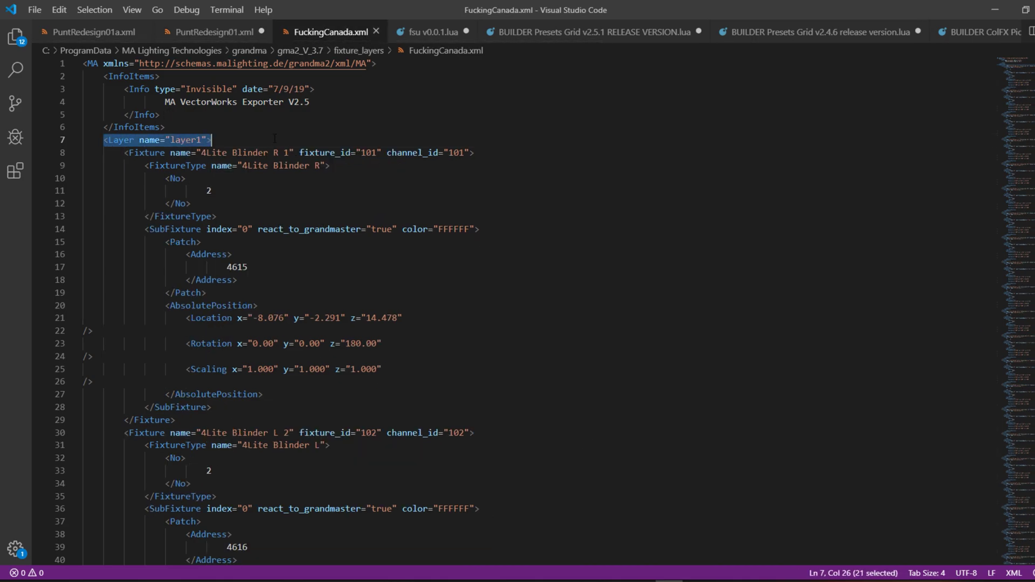
click(164, 128)
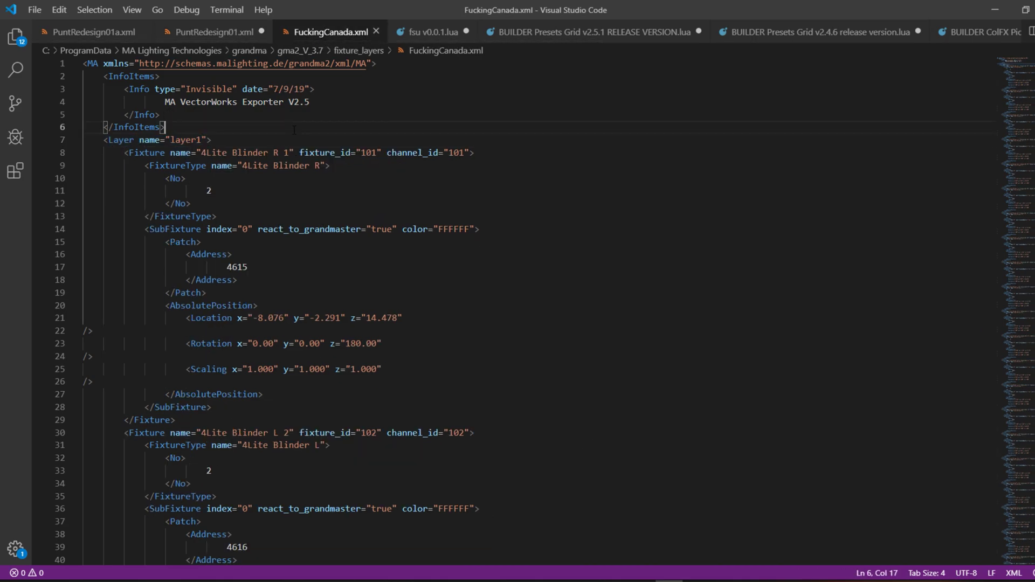
click(199, 34)
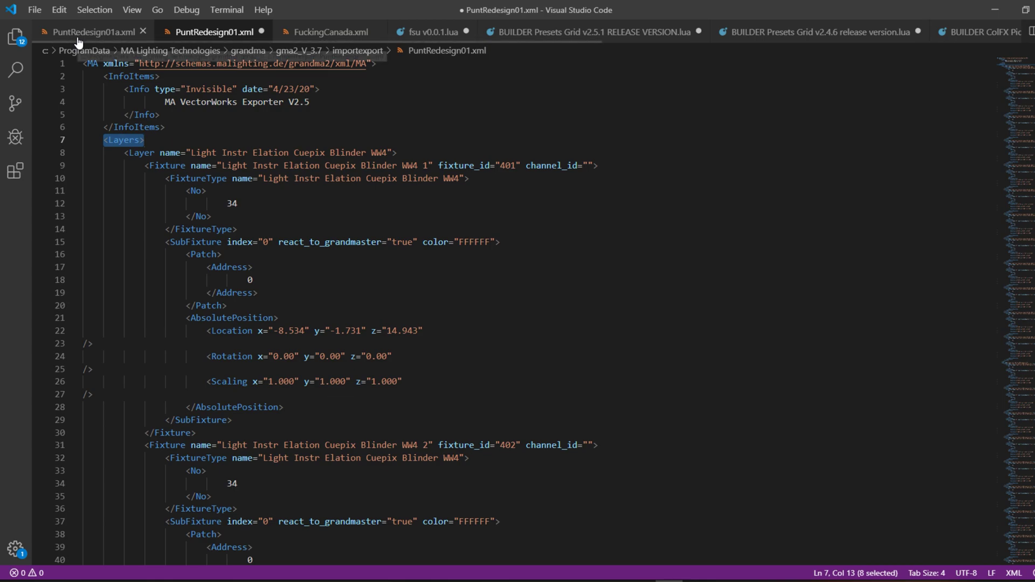
- Check PuntRedesign01a.xml's structure against PuntRedesign01.xml's FixtureType lines, ending on PuntRedesign01a.xml
click(94, 32)
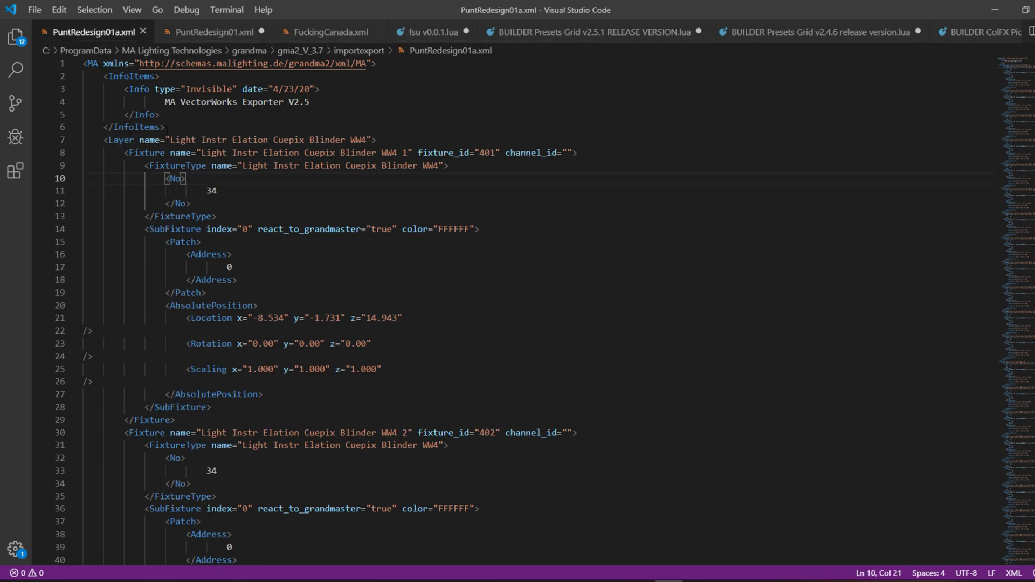
click(215, 33)
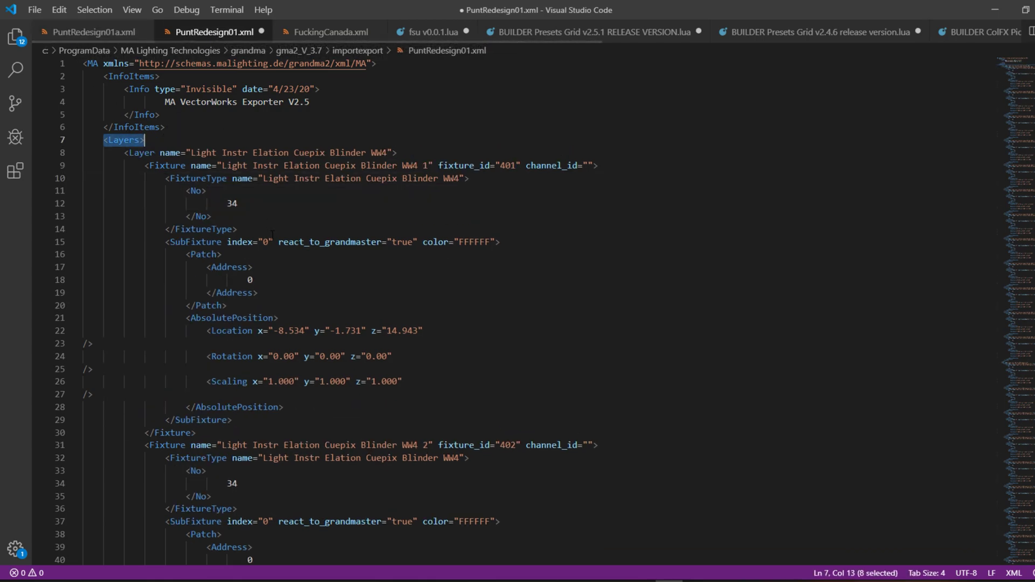
drag(228, 178, 302, 357)
click(228, 178)
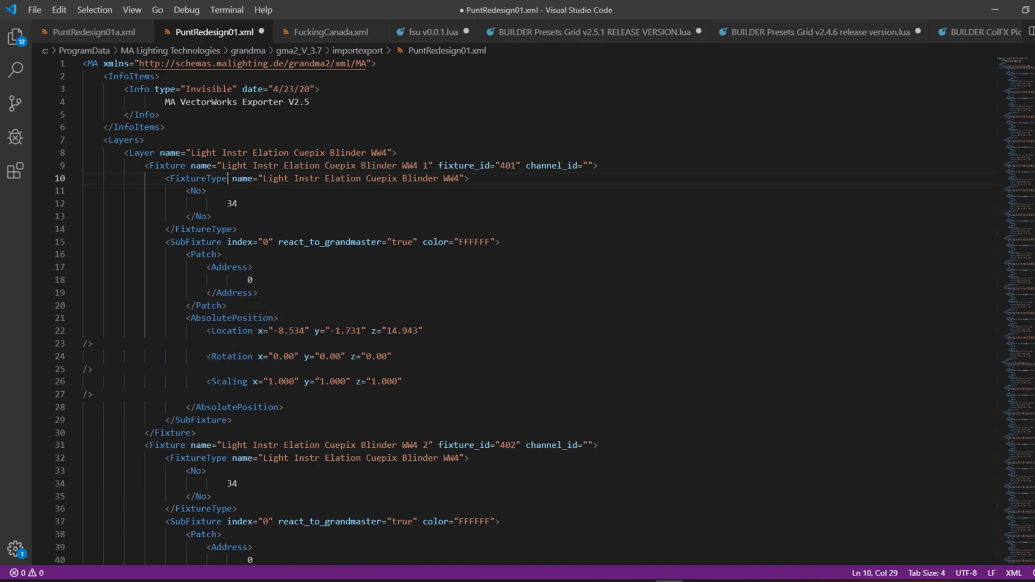
click(79, 39)
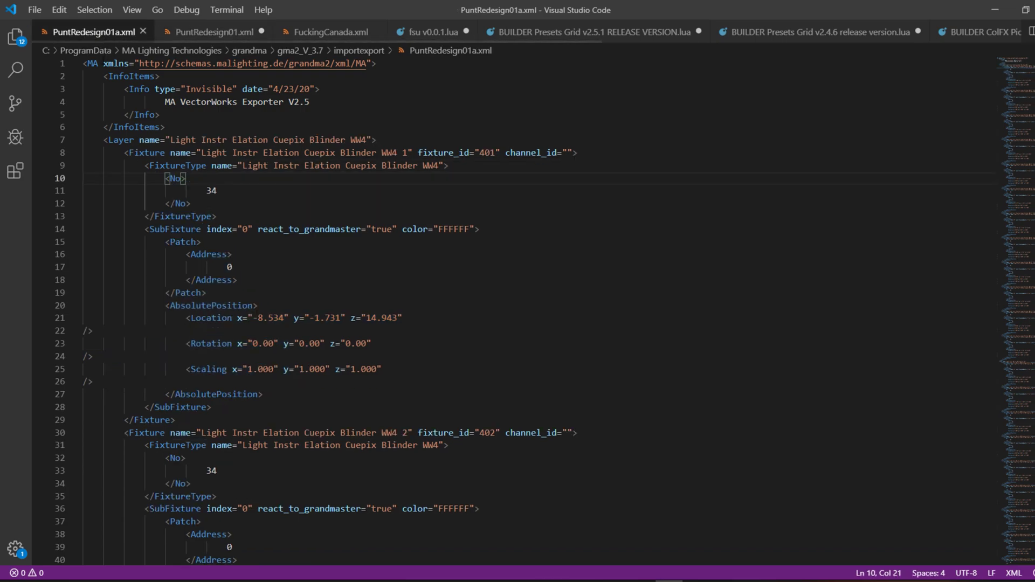
- Reload show 'punt file rebuild 01 import vw' with all load options, discarding unsaved changes
click(995, 11)
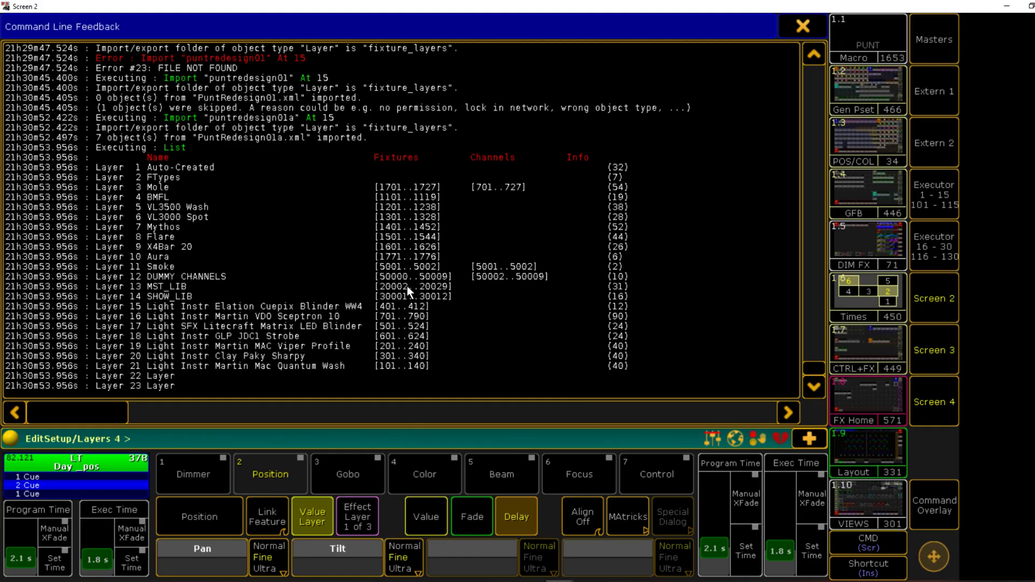
scroll(407, 286, up, 5)
scroll(428, 303, down, 5)
key(ctrl+b)
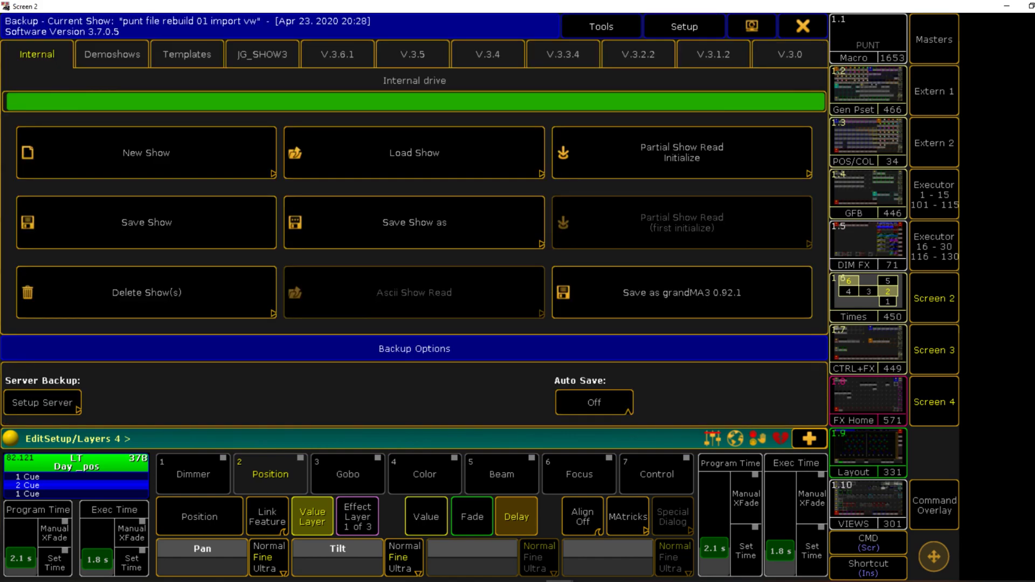
click(431, 140)
click(791, 283)
click(635, 278)
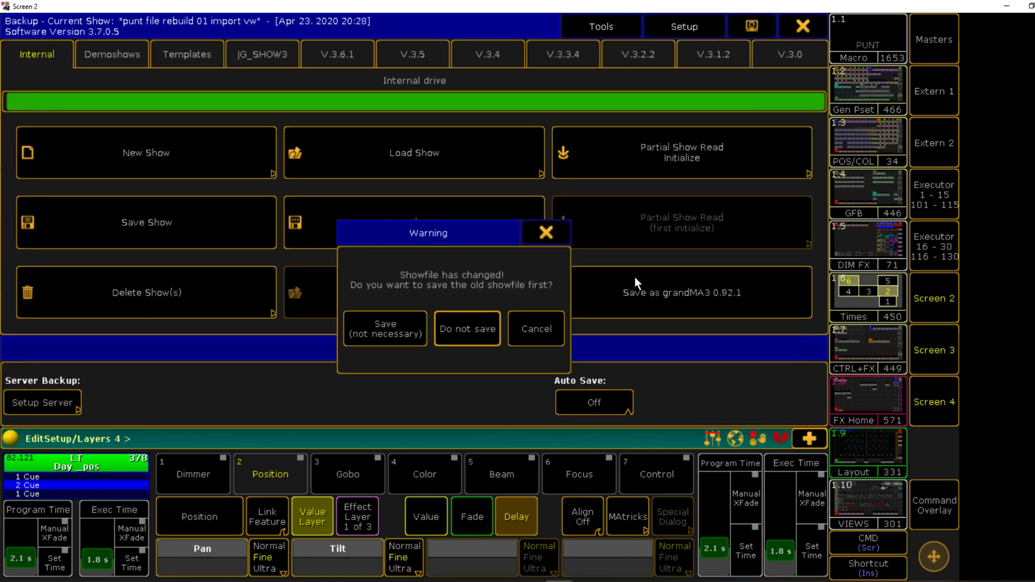
click(454, 332)
click(804, 28)
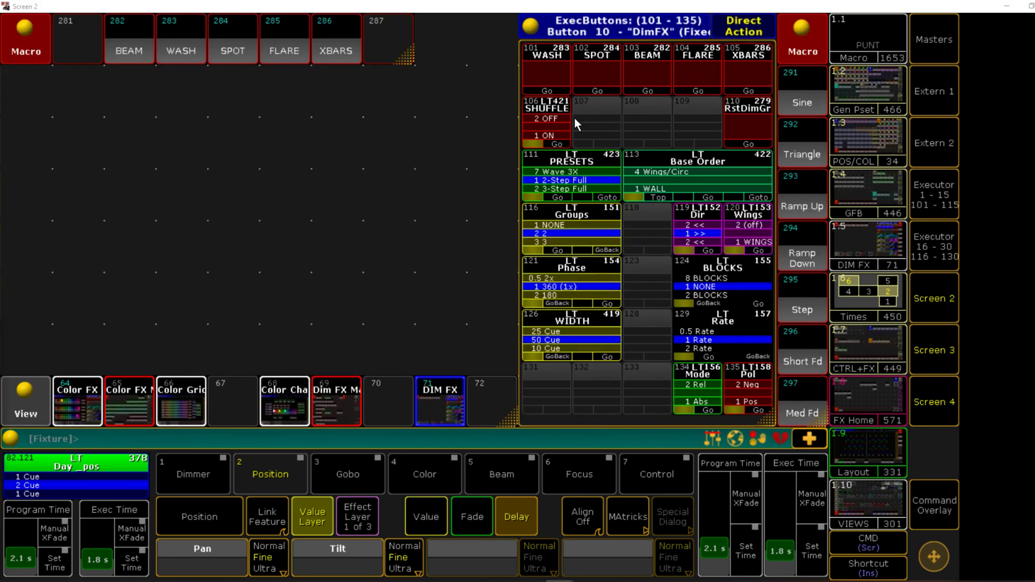
- Run cd editsetup and cd layers, listing each, to show the 14 existing layers
click(14, 438)
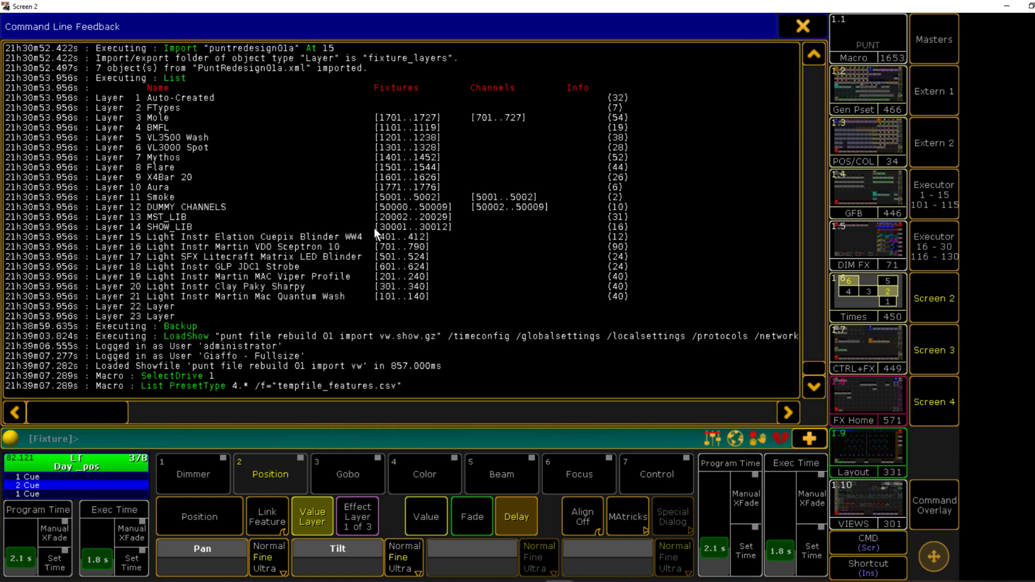
text(cd editsetup)
key(Return)
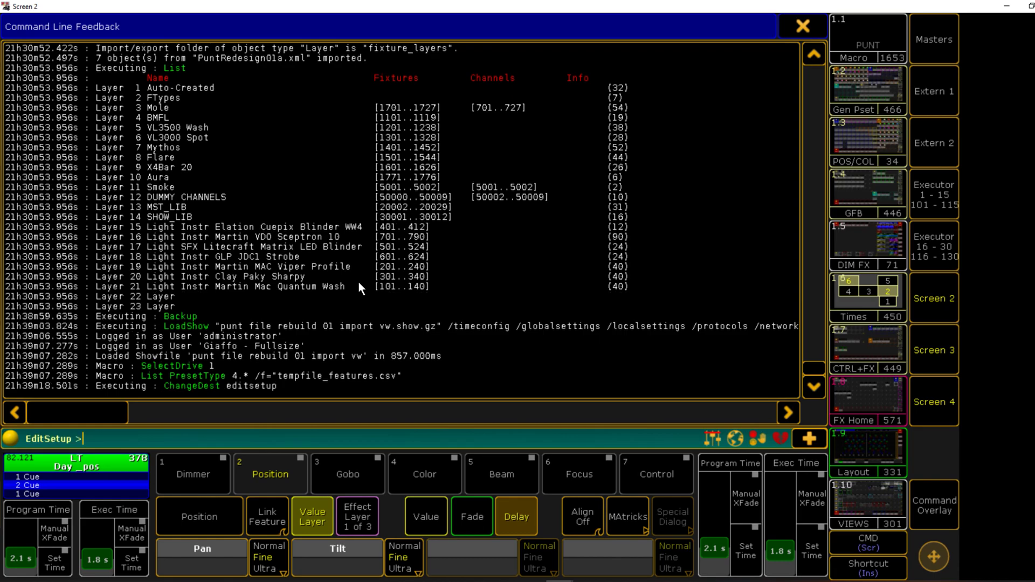
text(list)
key(Return)
text(cd layers)
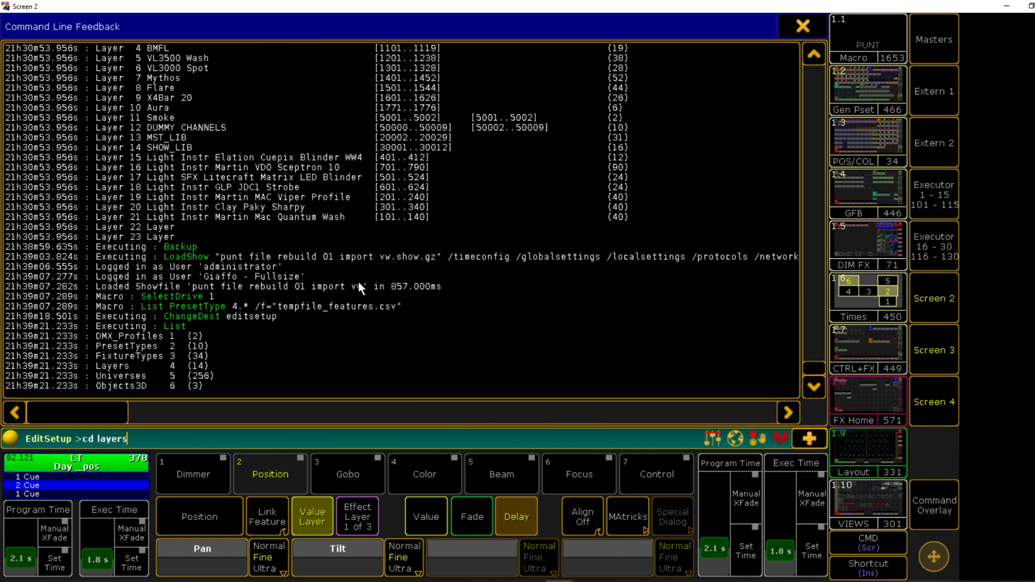
key(Return)
text(list)
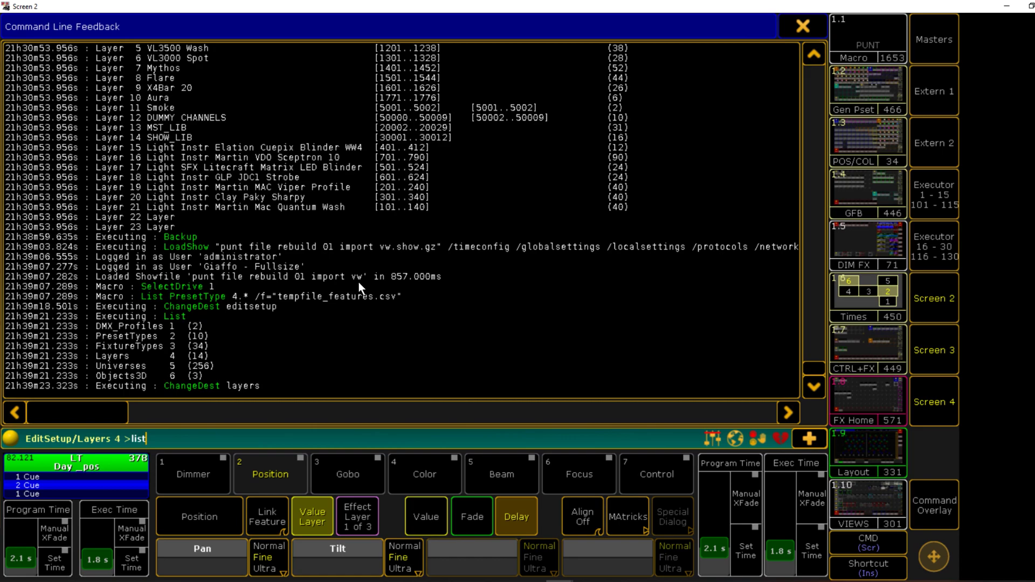
key(Return)
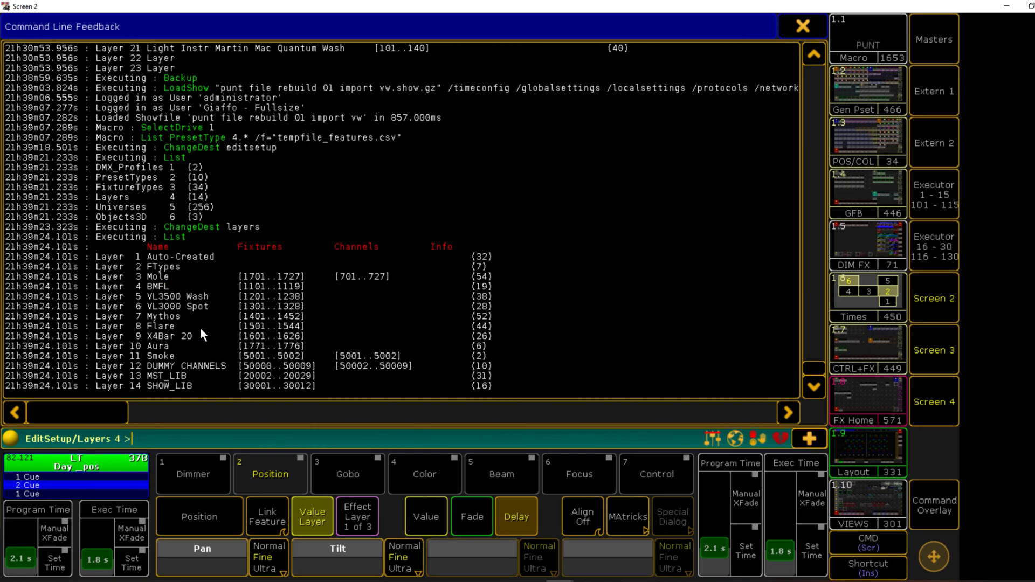
- Run Import "puntredesign01" Layer 15, which imports nothing
text(import "puntredesign)
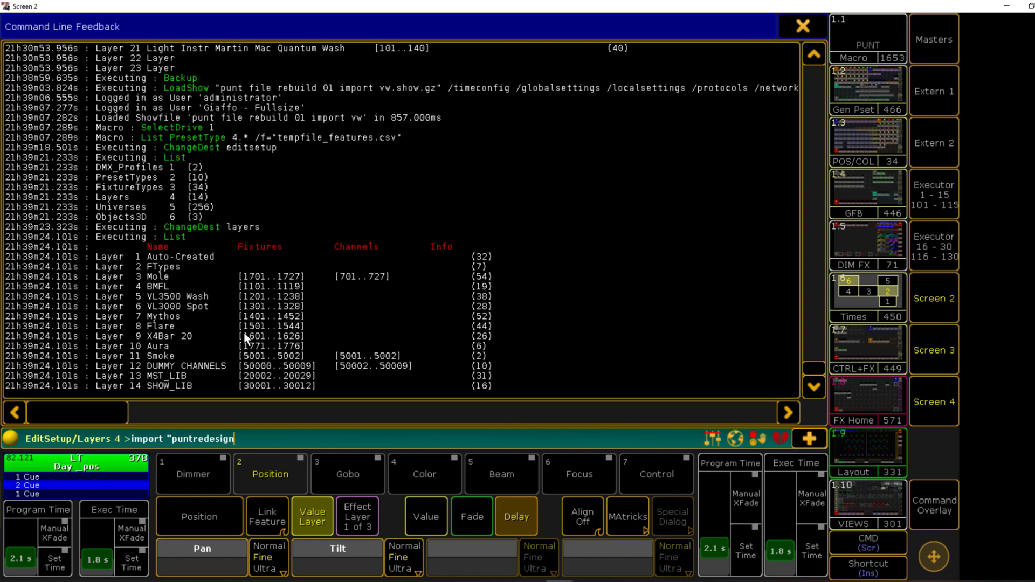
text(01" at)
key(BackSpace)
key(BackSpace)
text(layer 15)
key(Return)
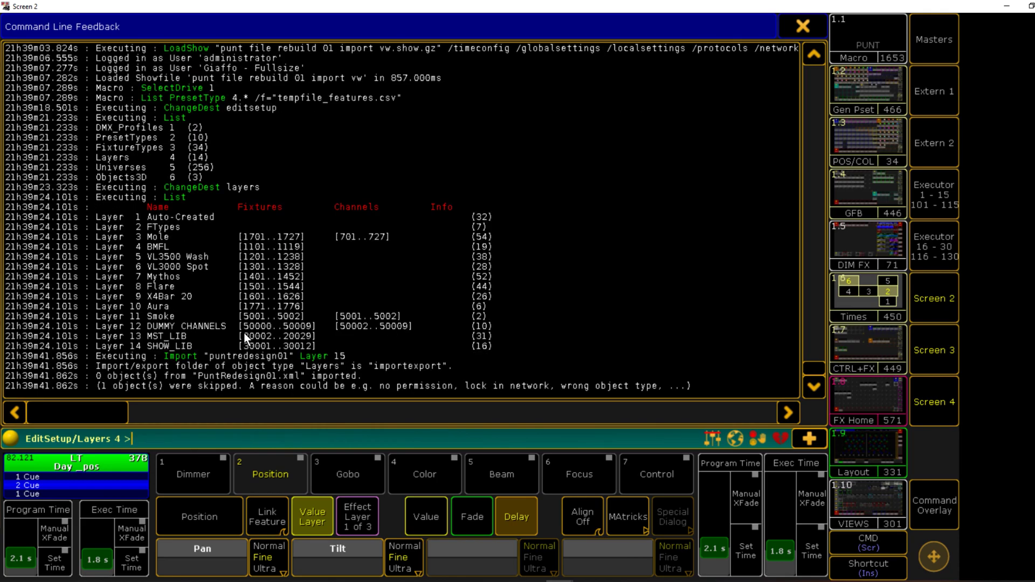
- Re-run the import as "puntredesign01a" at Layer 15, bringing in 7 objects
key(Up)
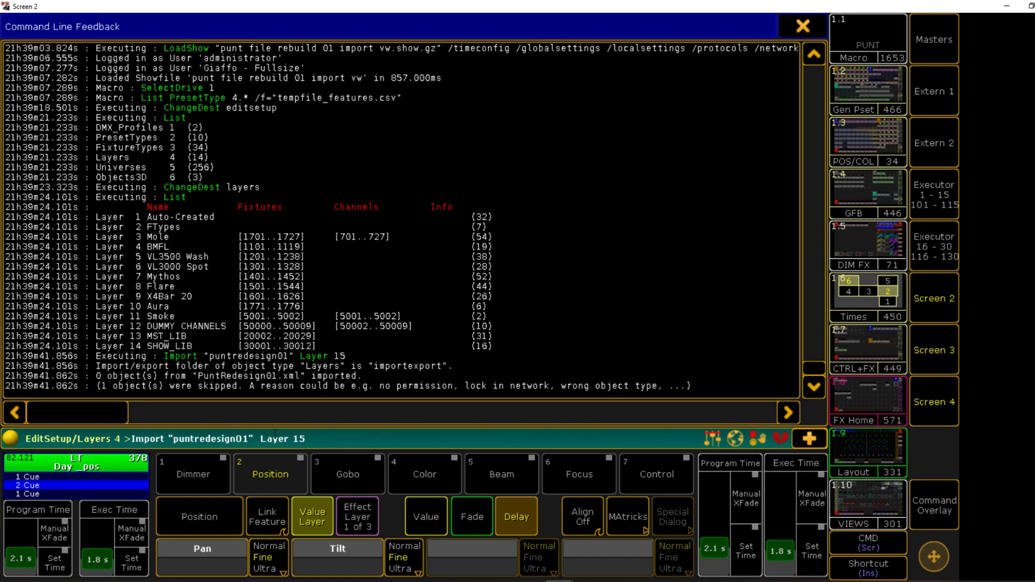
click(243, 438)
key(Right)
text(a)
key(Return)
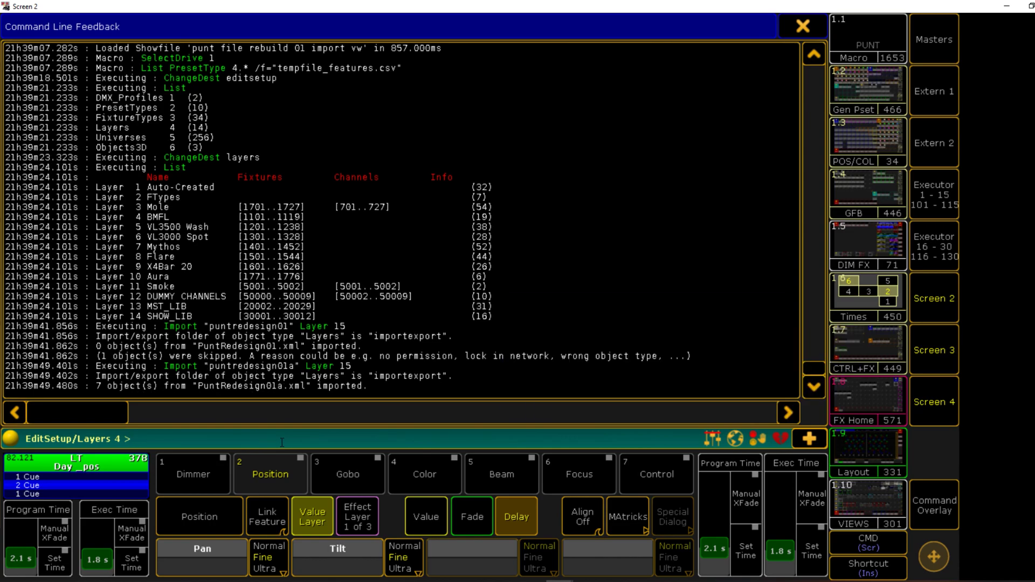
- List the layers, showing 21 layers with the imported fixture types on layers 15–21
text(List)
key(Return)
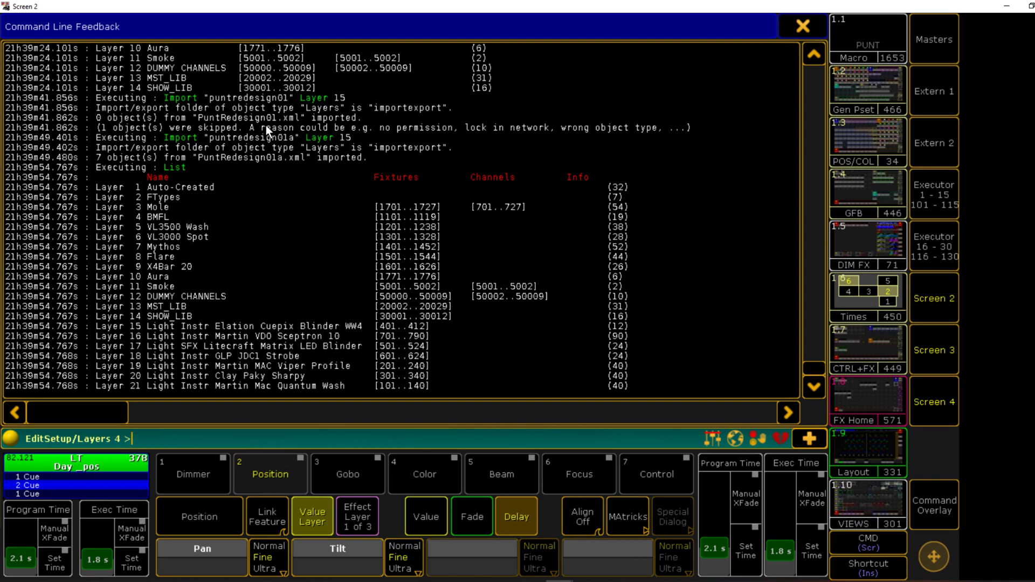
- Step back up to EditSetup with cd .. and re-run Import "puntredesign01" Layer 15
text(cd ..)
key(Return)
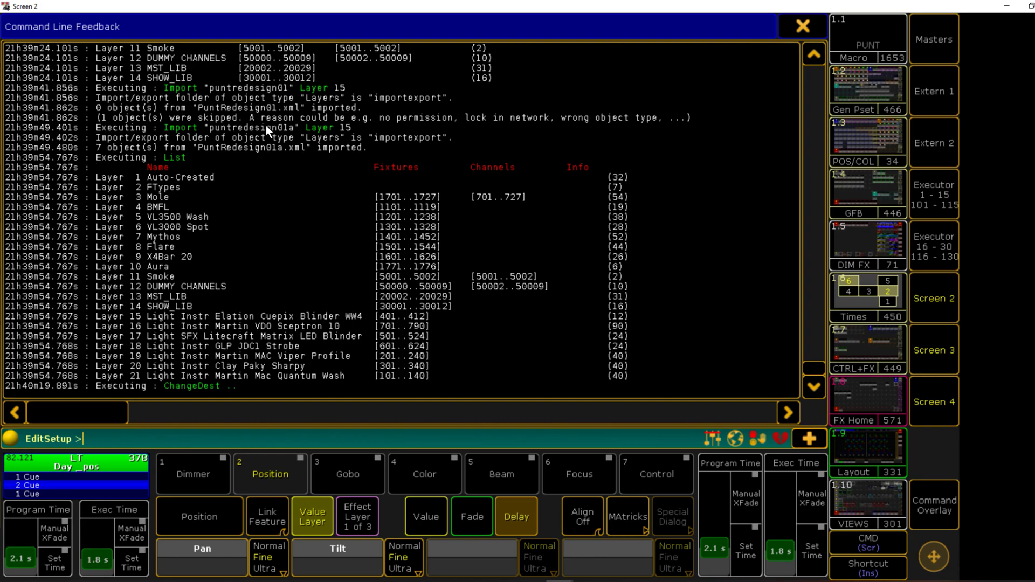
key(Up)
key(Up)
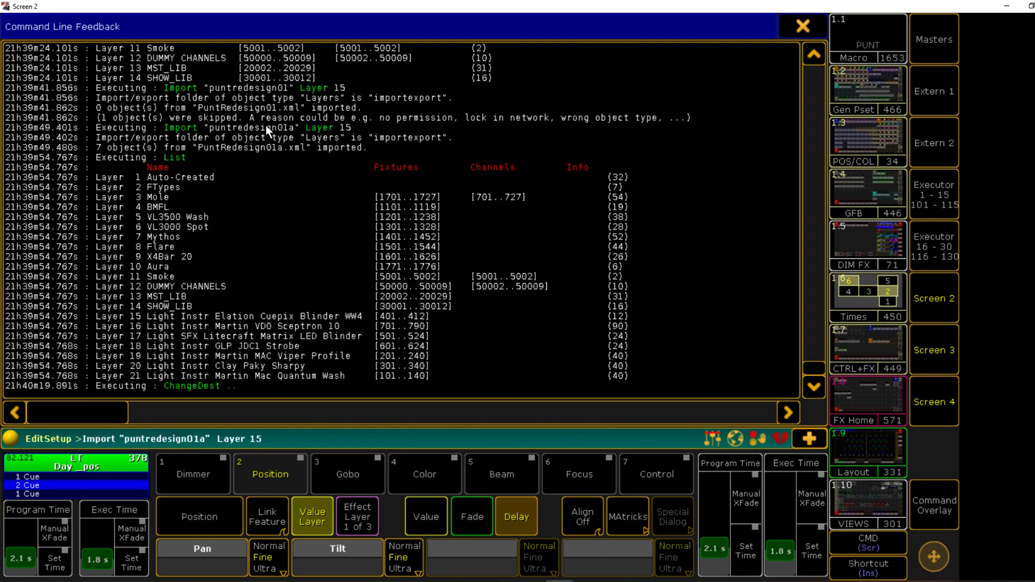
- Retry the puntredesign01 import without a layer target, then "at layers", importing 1 object
key(Up)
key(Return)
key(Up)
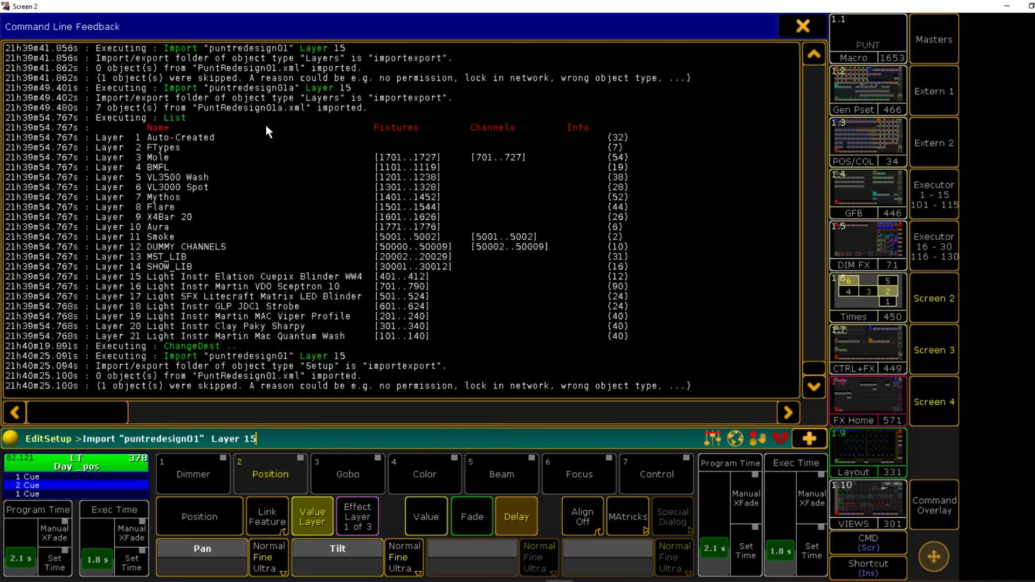
key(BackSpace)
key(BackSpace)
key(BackSpace)
key(BackSpace)
key(BackSpace)
key(BackSpace)
key(BackSpace)
key(BackSpace)
key(BackSpace)
key(Return)
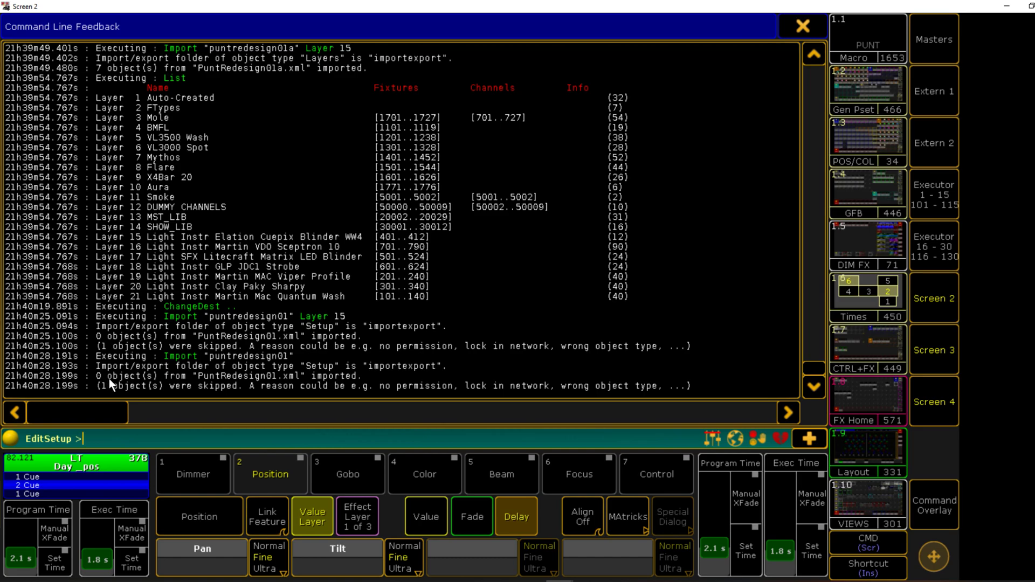
key(Up)
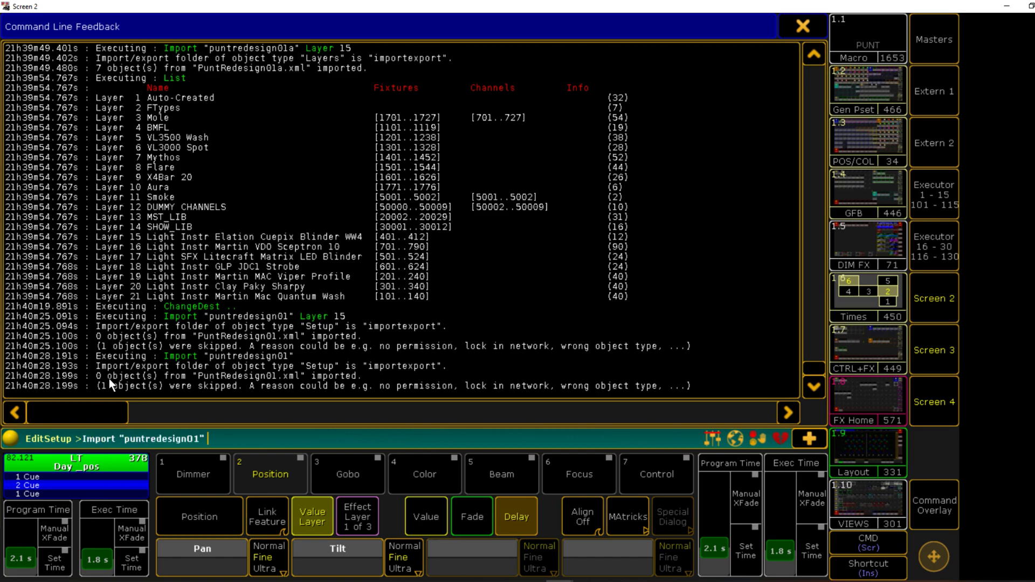
text(at layers)
key(Return)
- List the layers again, revealing only 8 imported instrument-group layers remain, then return to VS Code
text(c)
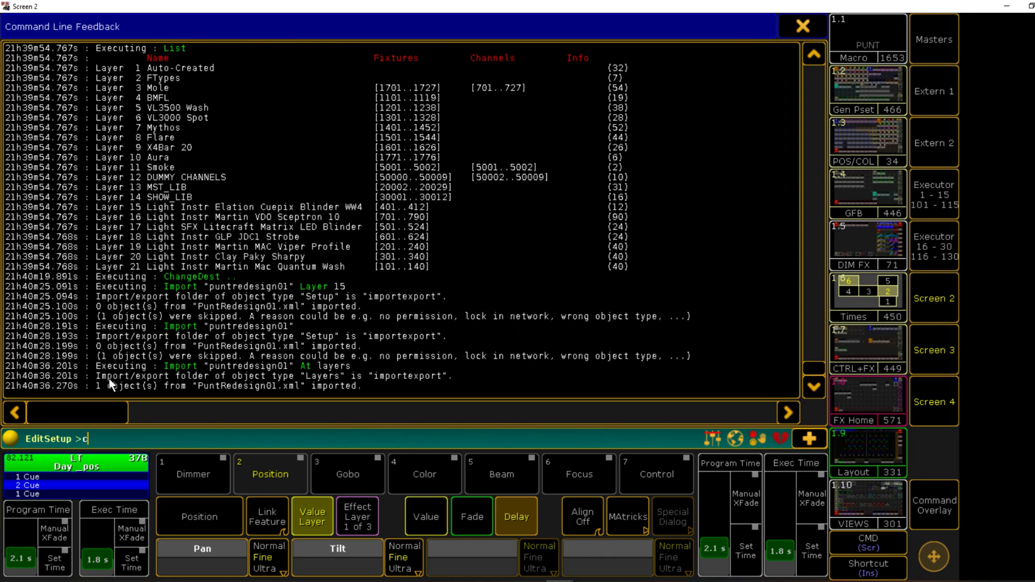
text(d layers)
key(Return)
text(list)
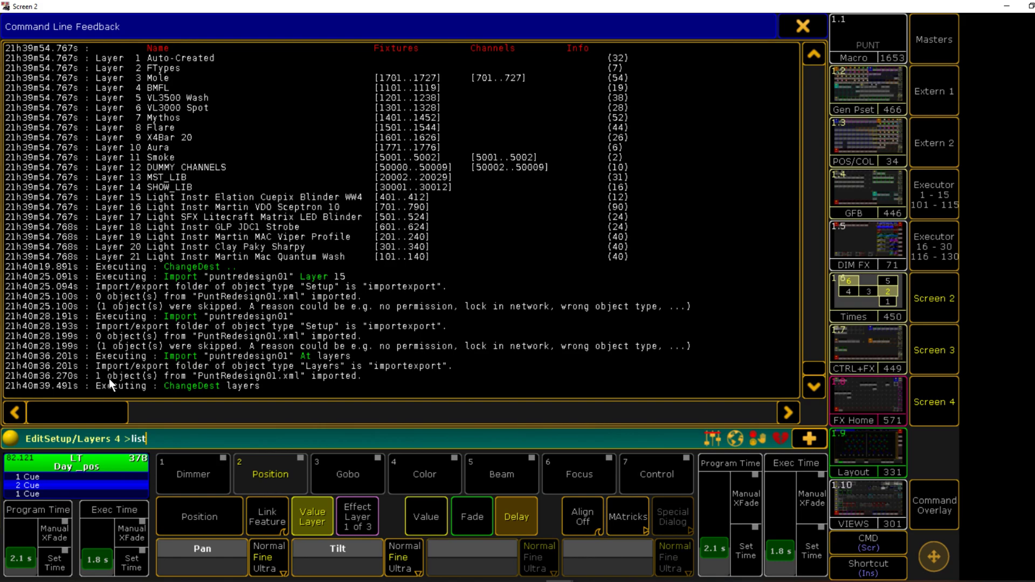
key(Return)
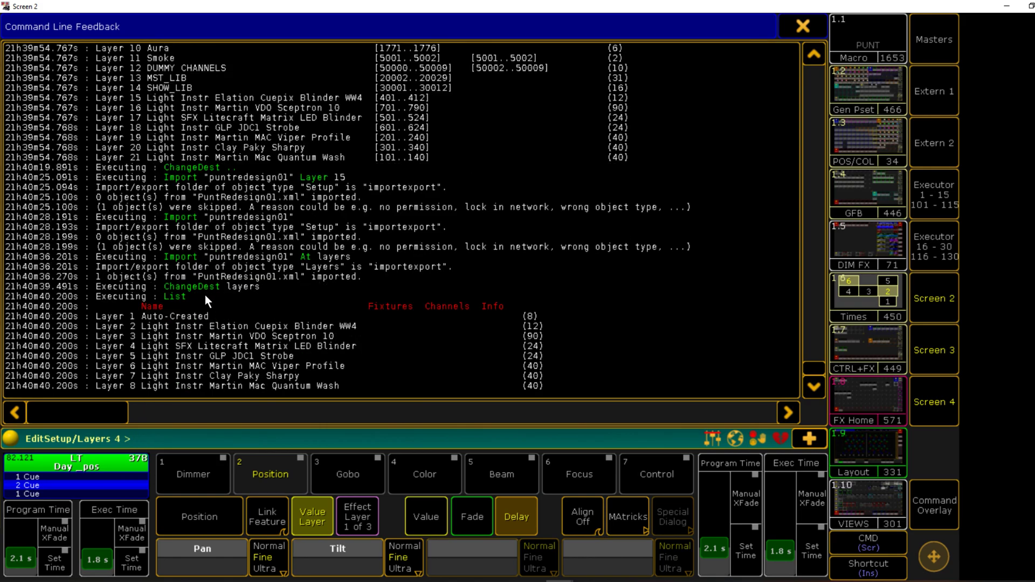
scroll(313, 309, up, 6)
scroll(348, 330, up, 1)
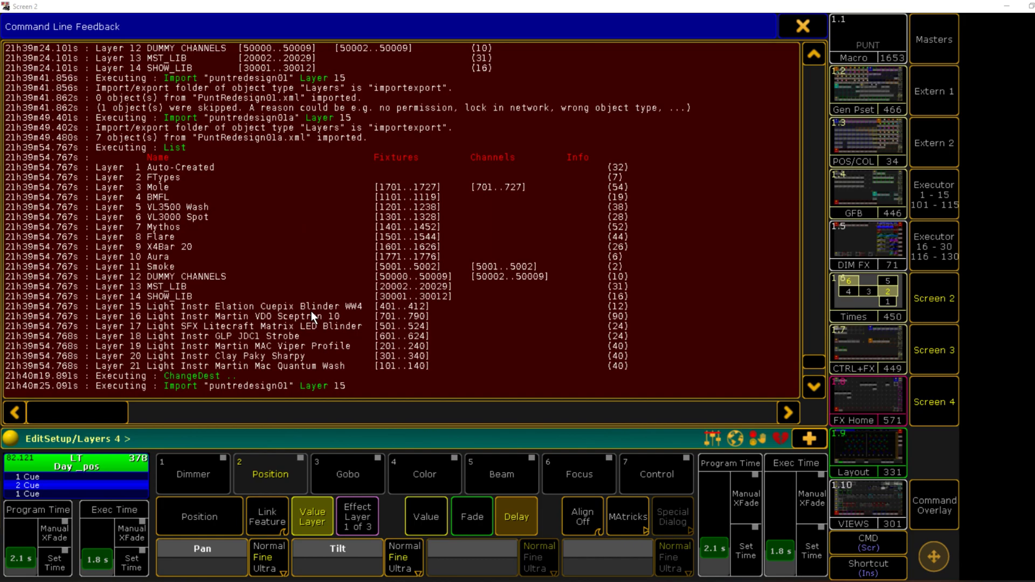
key(alt+Tab)
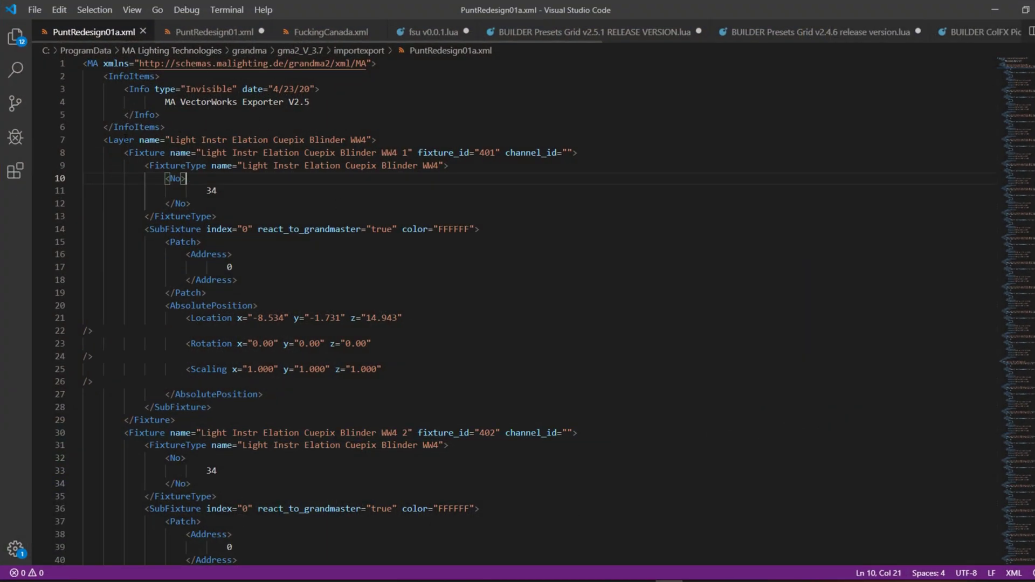
- In PuntRedesign01.xml, highlight the opening <Layers> tag on line 7 and the closing </Layers> on line 5962
click(213, 32)
drag(103, 140, 146, 140)
click(151, 141)
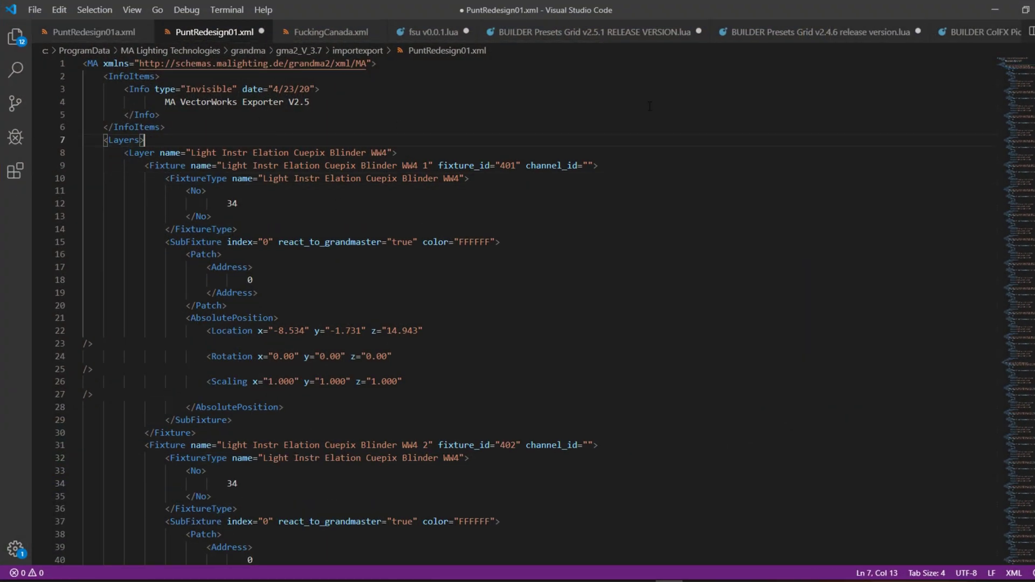
scroll(518, 313, down, 20)
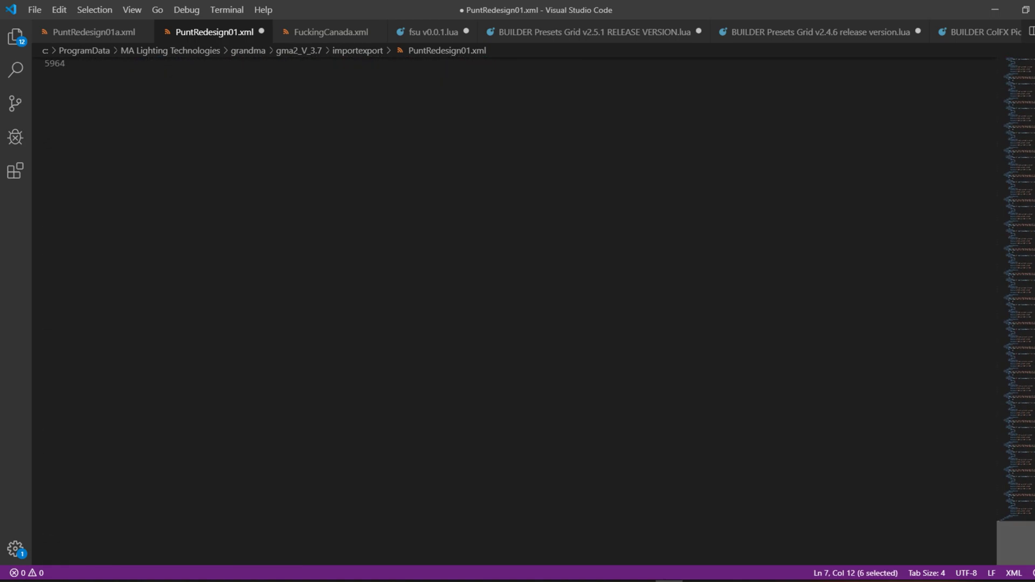
click(689, 320)
scroll(274, 374, up, 4)
drag(159, 442, 83, 427)
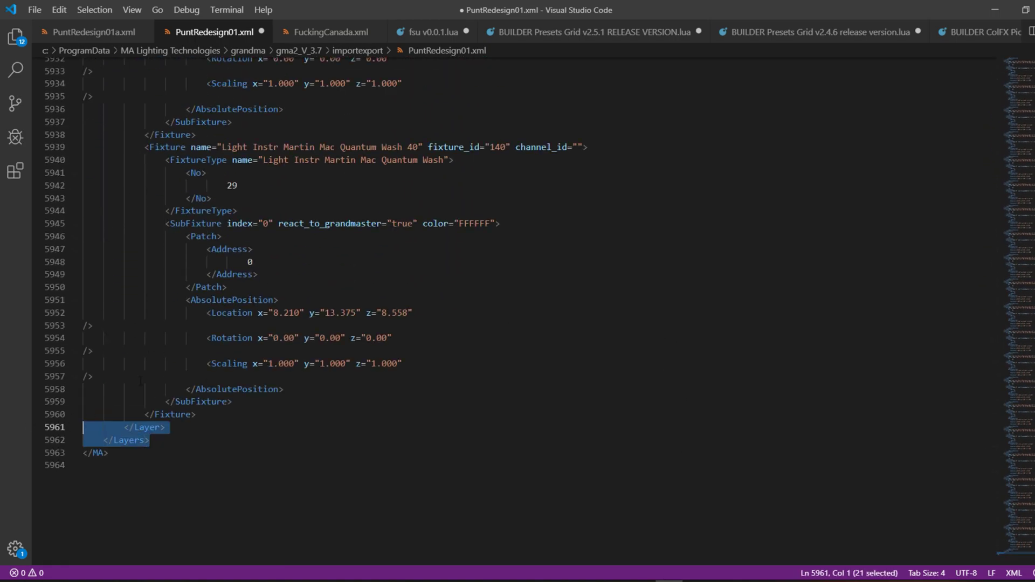
click(259, 300)
key(F3)
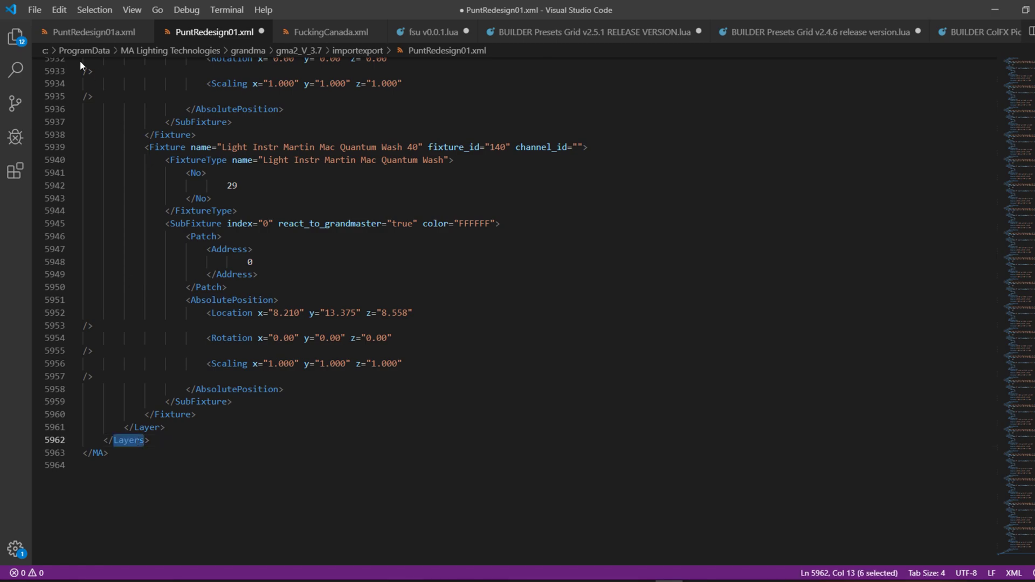
- Compare against the unwrapped PuntRedesign01a.xml, then return to grandMA2 onPC's command feedback
click(93, 32)
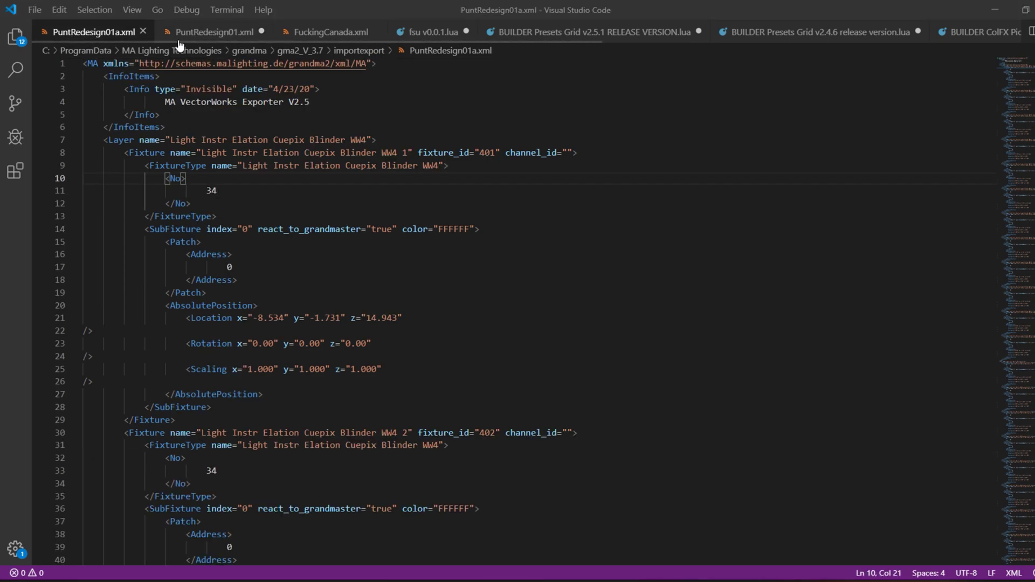
mouse_move(80, 132)
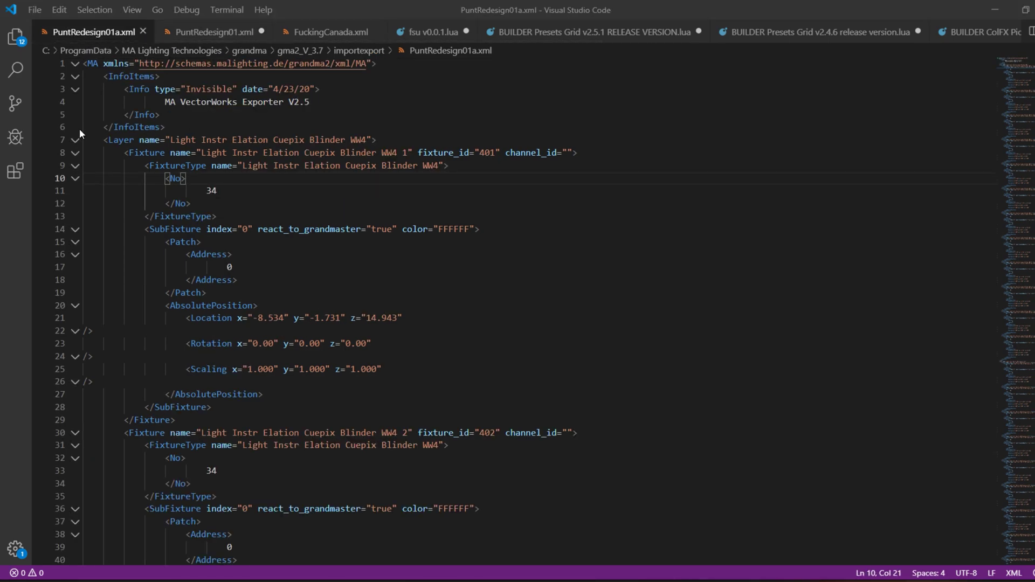
key(alt+Tab)
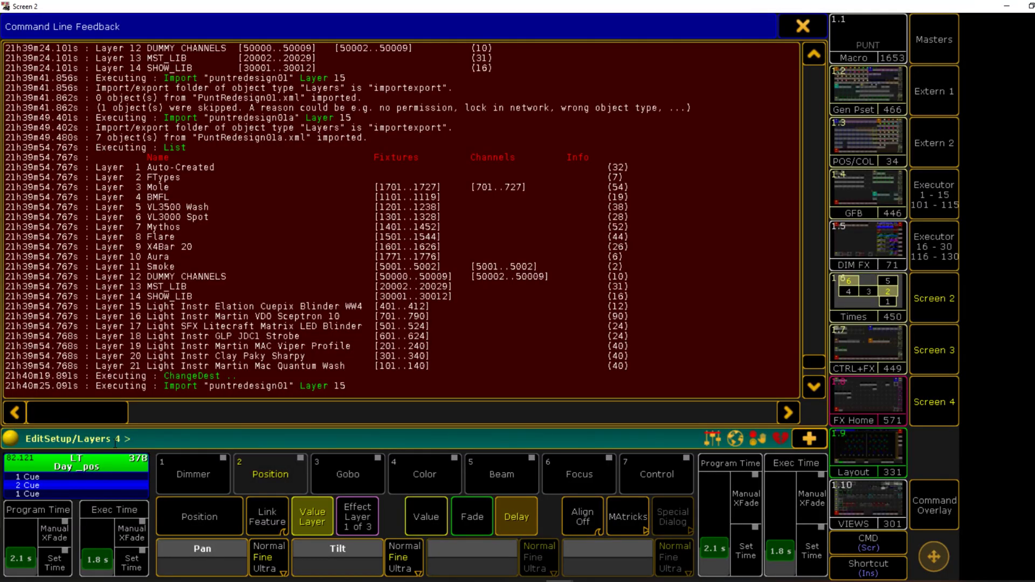